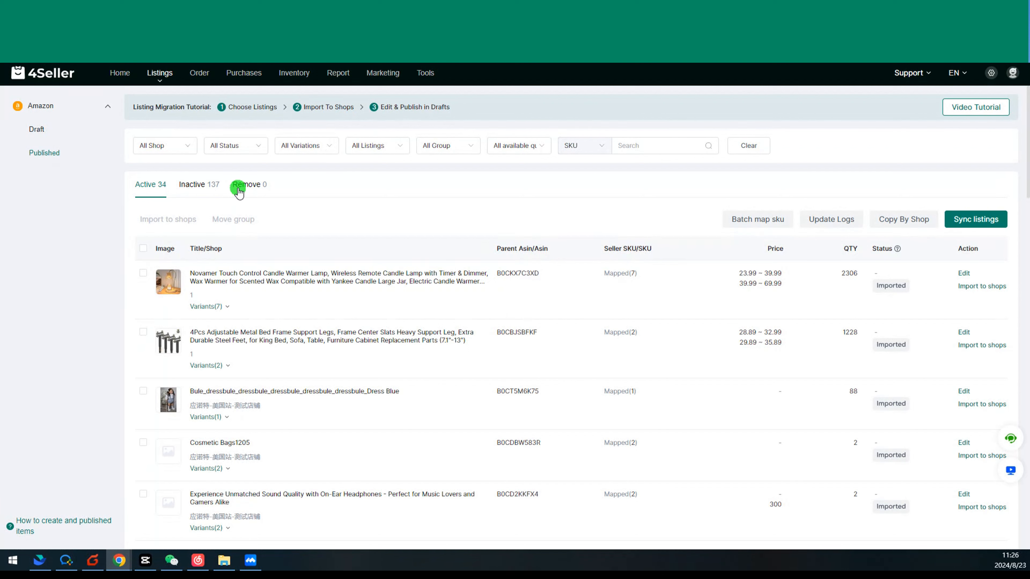
pyautogui.click(142, 249)
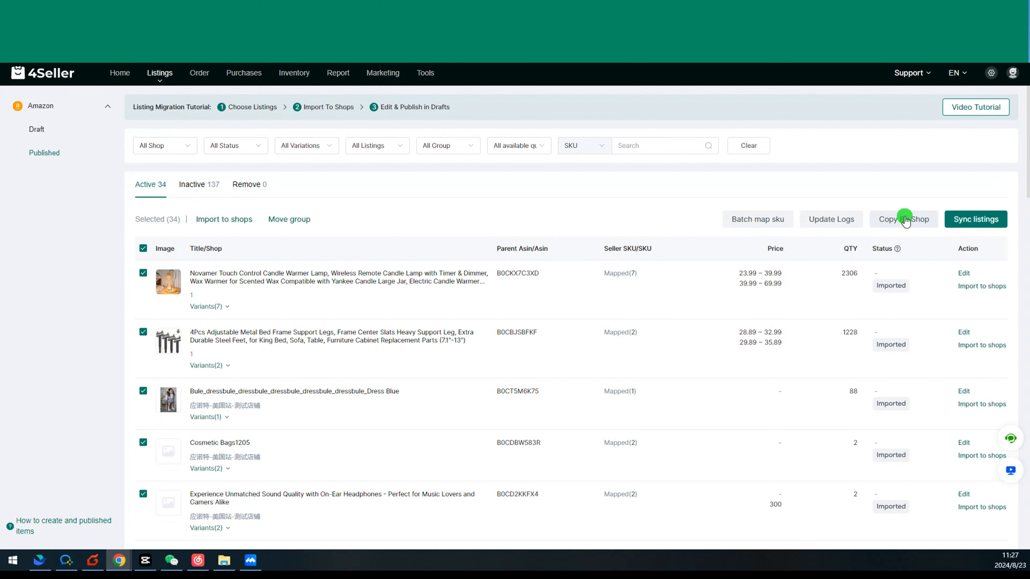
pyautogui.click(159, 188)
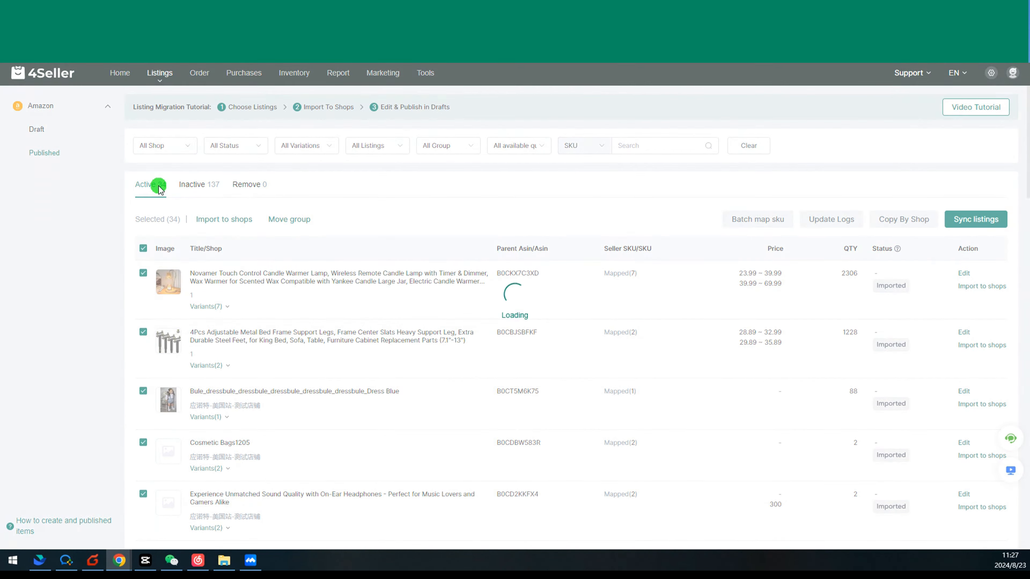
pyautogui.scroll(-2, 248, 311)
pyautogui.scroll(1, 248, 311)
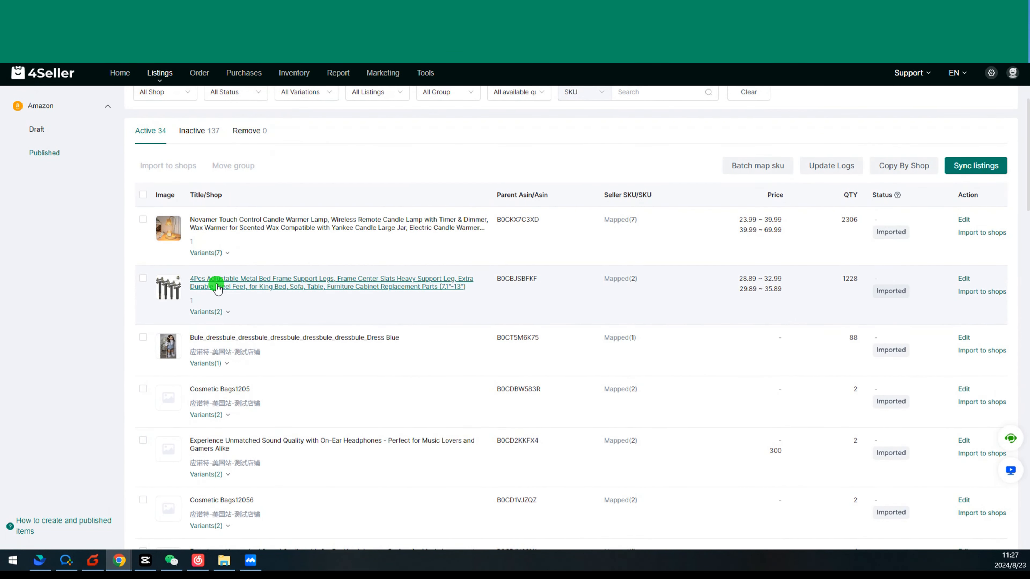
pyautogui.click(144, 233)
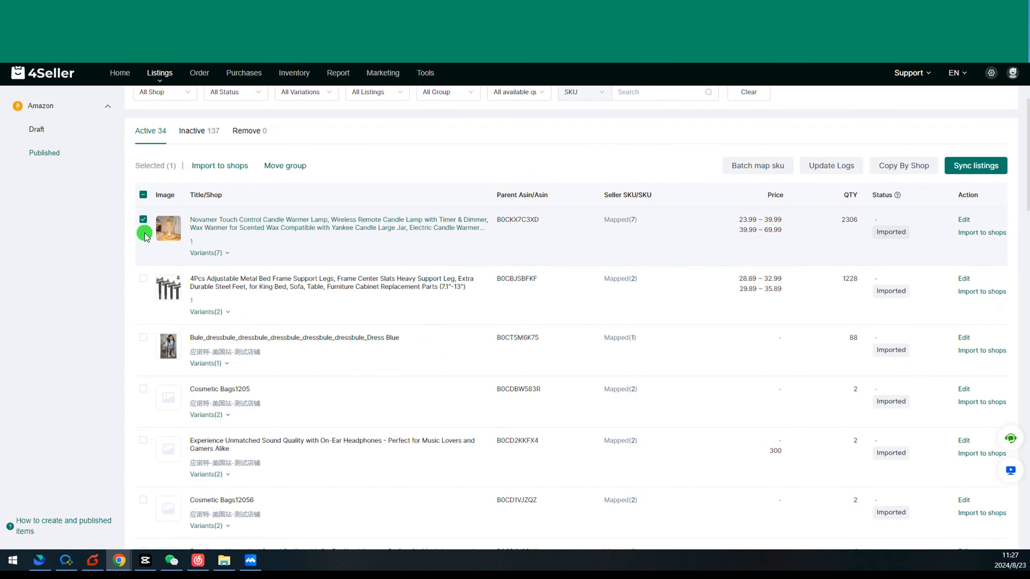
pyautogui.click(143, 221)
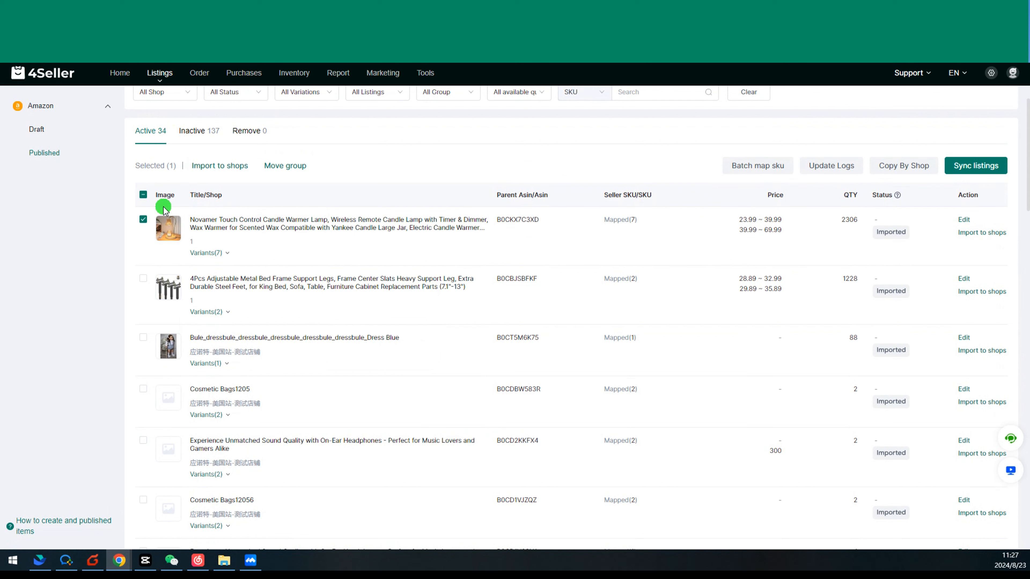
pyautogui.click(143, 221)
pyautogui.click(142, 222)
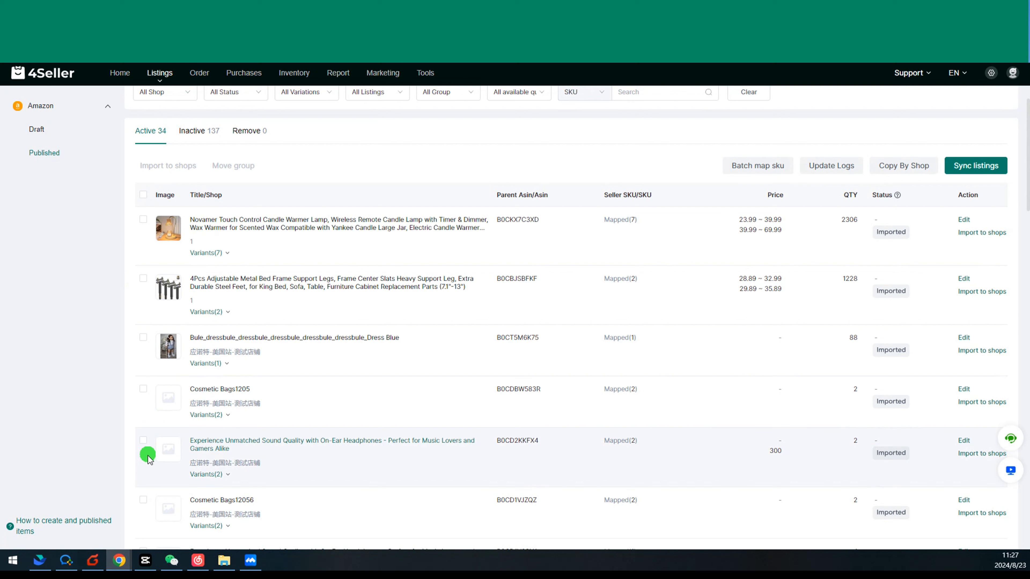
# - Import the Novamer Touch Control Candle Warmer Lamp listing to only the second Temu shop, keeping SKU mapping on, and view the generated draft
pyautogui.click(143, 220)
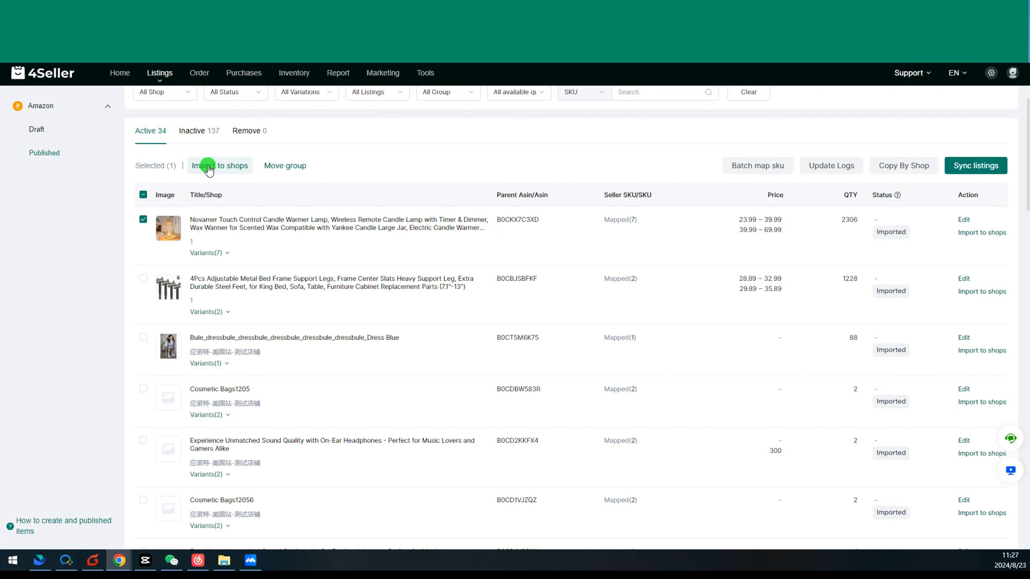
pyautogui.click(989, 236)
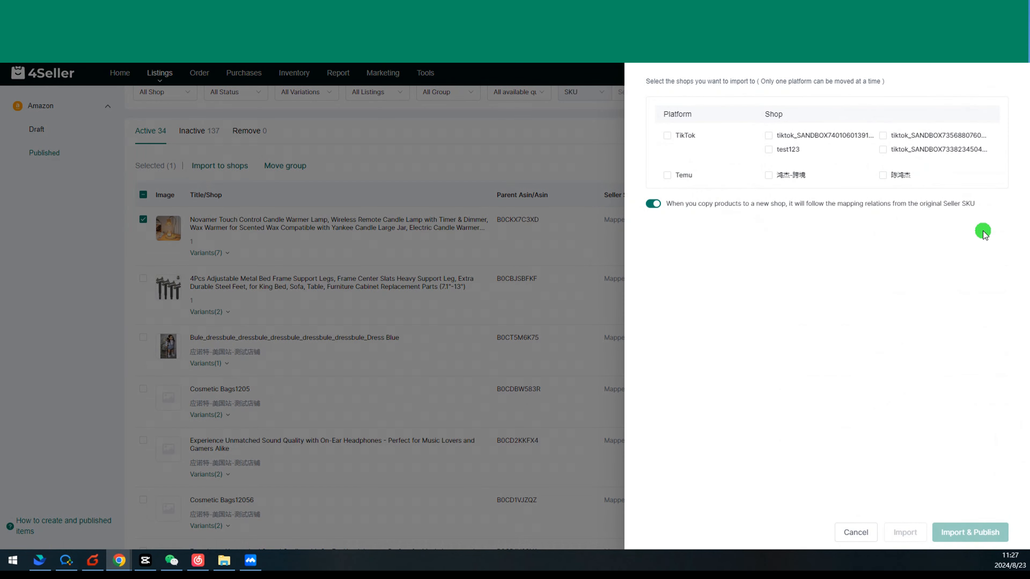
pyautogui.click(667, 175)
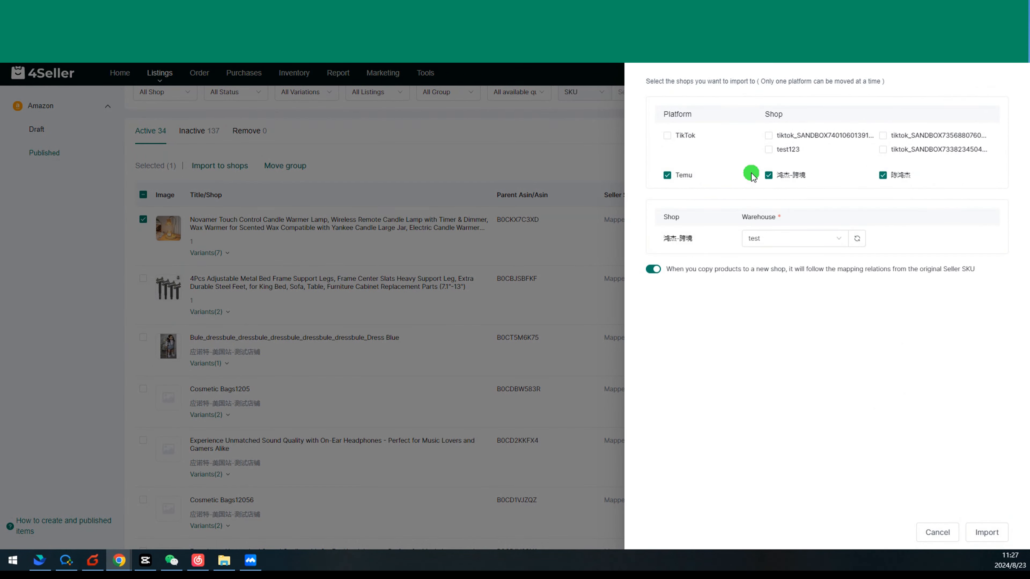
pyautogui.click(768, 175)
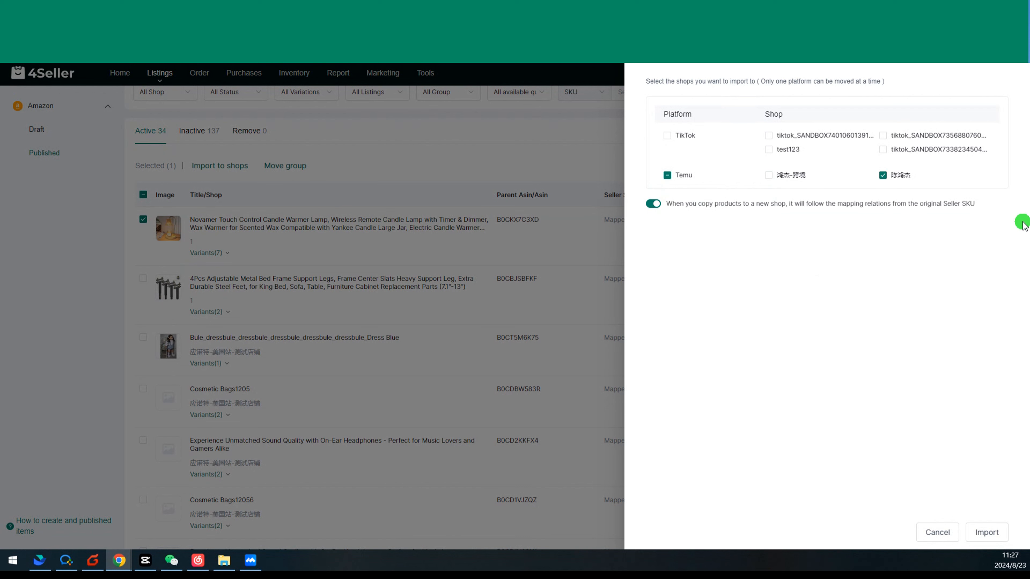
pyautogui.click(992, 533)
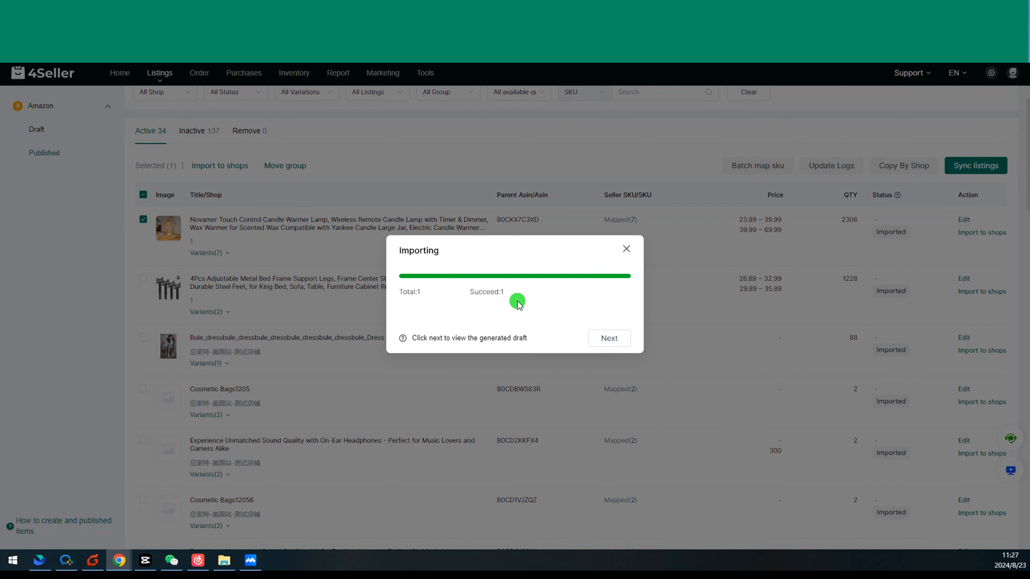
pyautogui.click(606, 339)
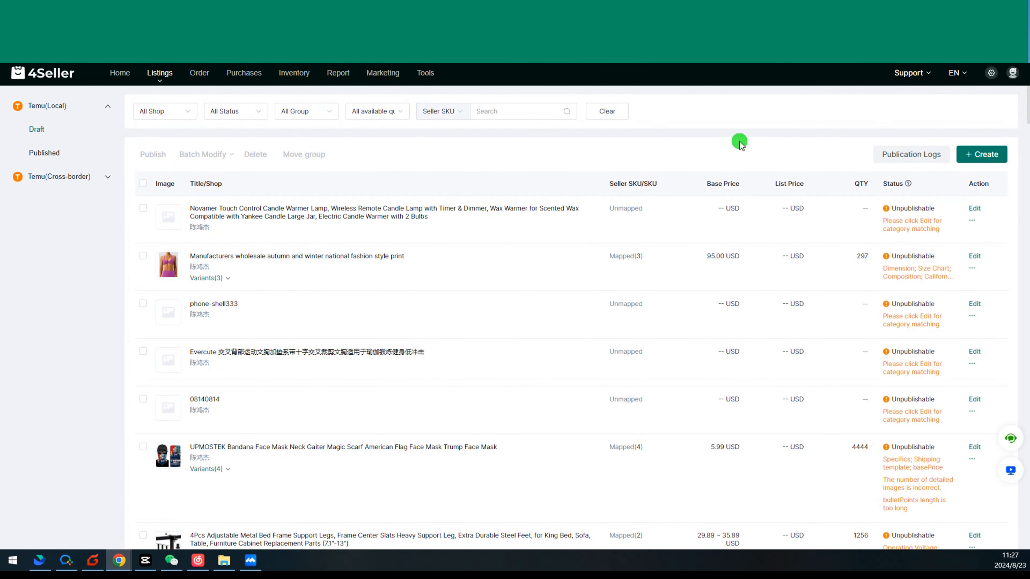
# - Open the Candle Warmer Lamp, Dimmable Lantern draft, examine its product info, variations, images, specifics and description, and return to the draft list
pyautogui.scroll(-10, 704, 341)
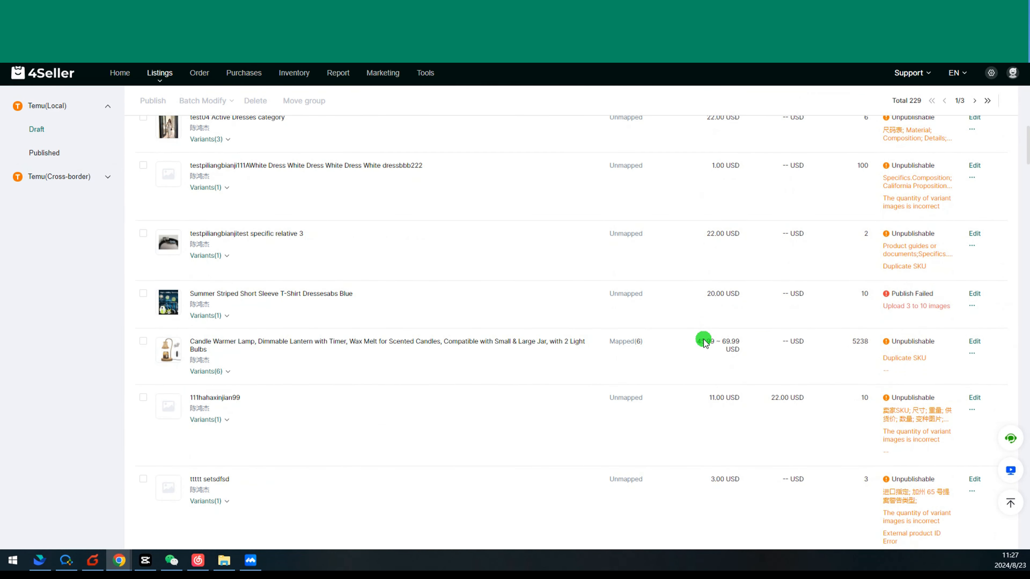
pyautogui.click(973, 345)
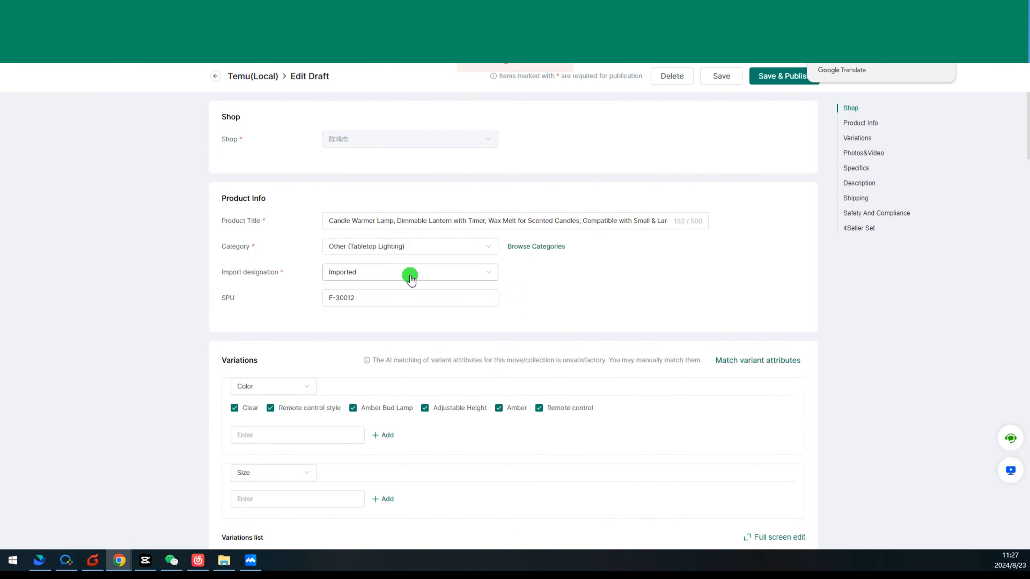
pyautogui.scroll(-3, 410, 279)
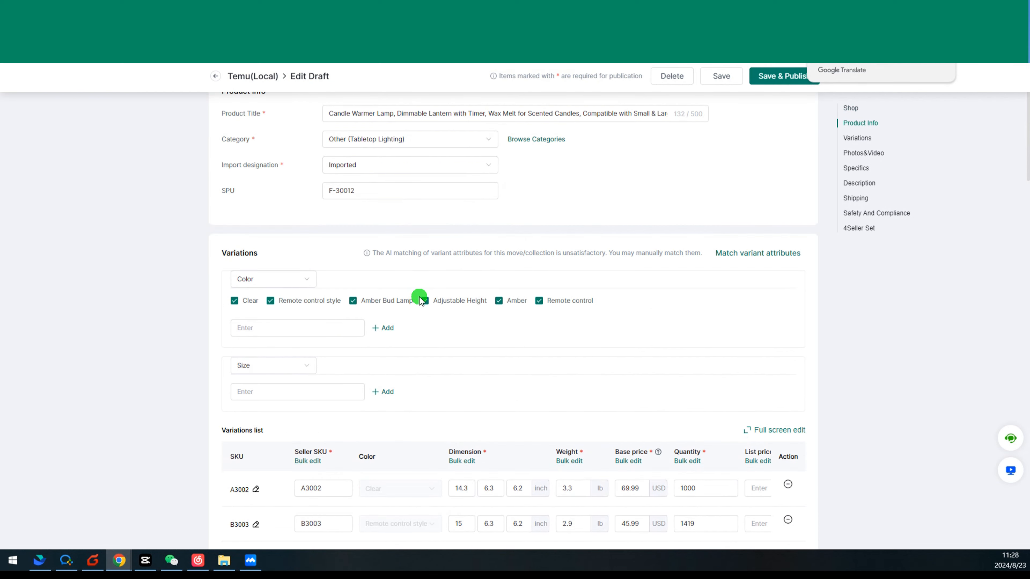
pyautogui.scroll(-9, 419, 296)
pyautogui.scroll(-3, 419, 302)
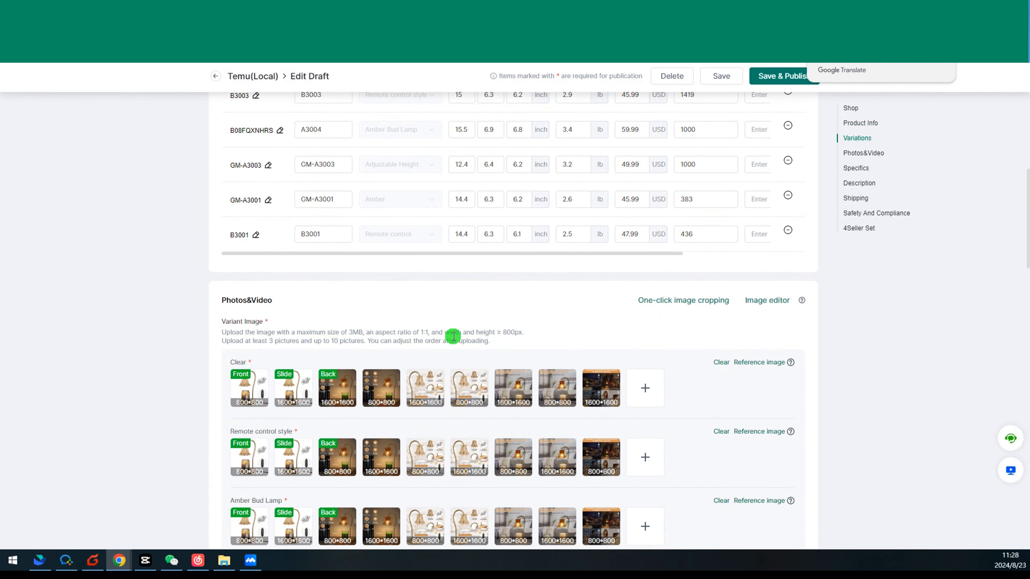
pyautogui.scroll(-9, 545, 379)
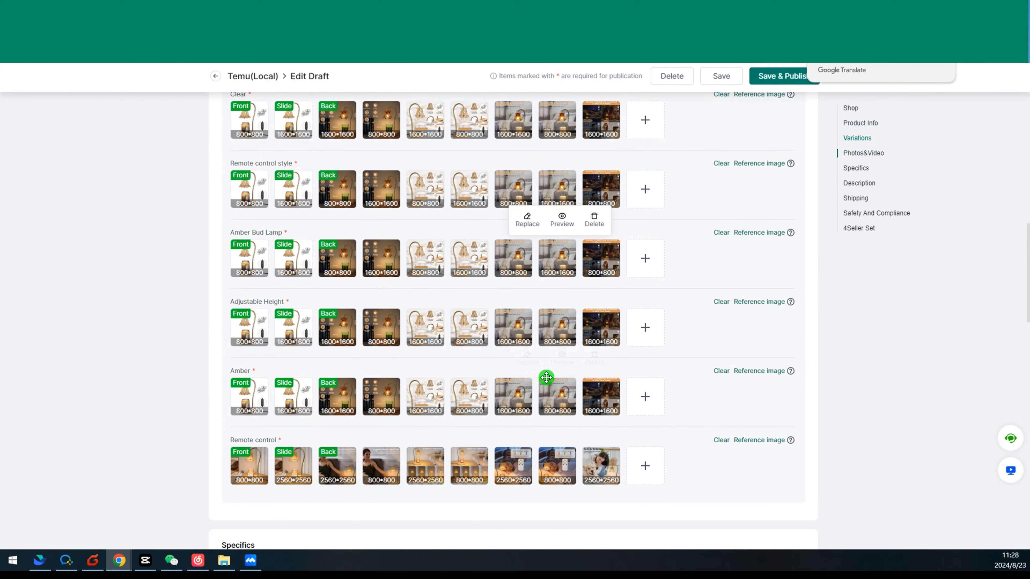
pyautogui.scroll(-1, 547, 377)
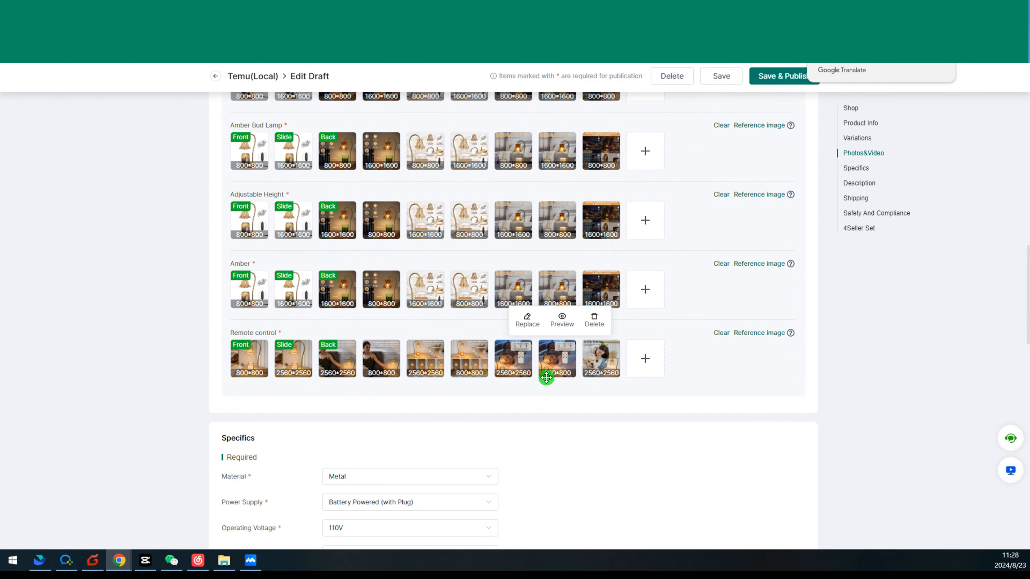
pyautogui.scroll(-3, 546, 378)
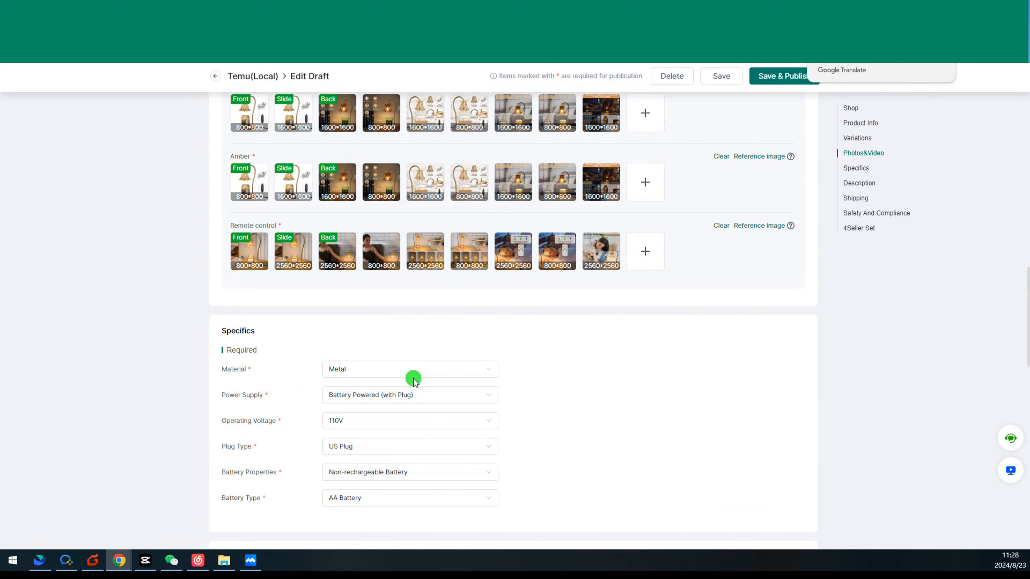
pyautogui.click(403, 375)
pyautogui.scroll(-8, 511, 377)
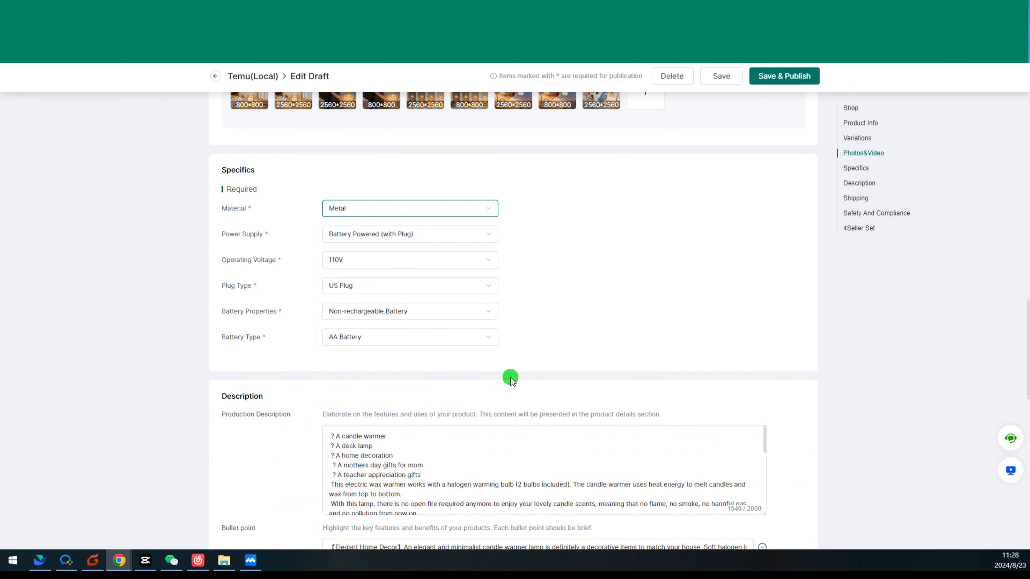
pyautogui.scroll(-12, 510, 379)
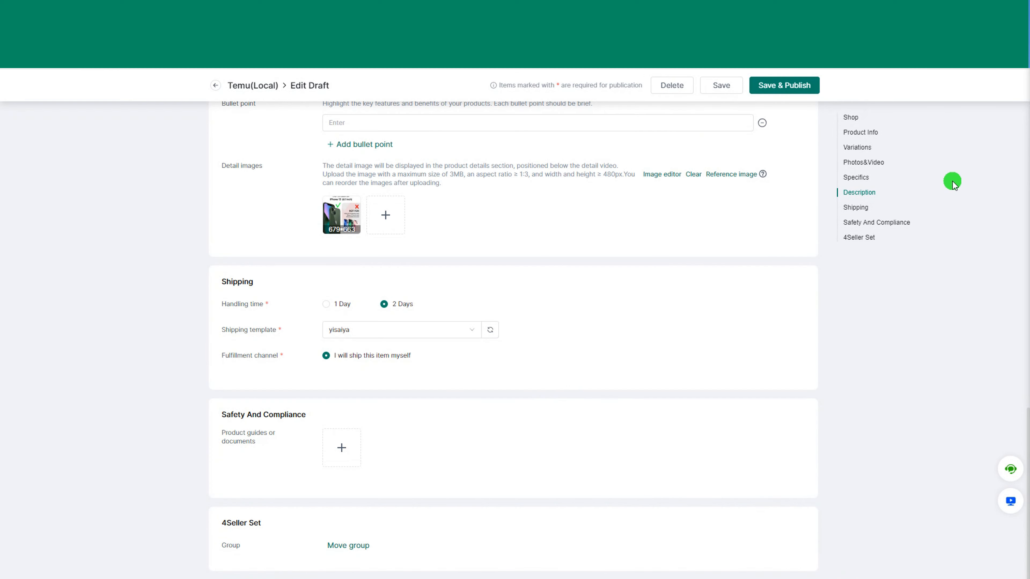
pyautogui.click(216, 85)
pyautogui.click(592, 351)
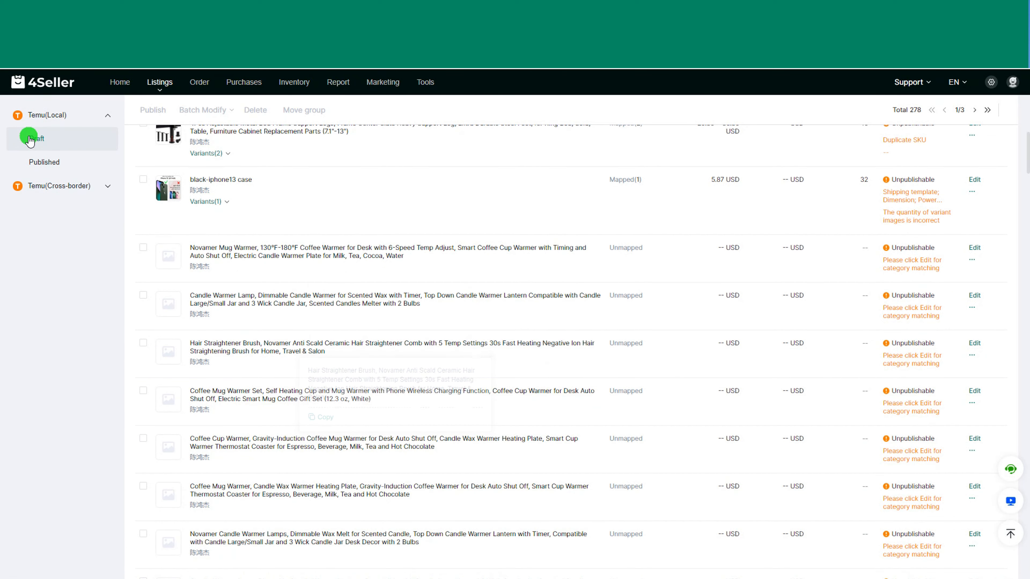
# - Select the wholesale fashion print, 4Pcs bed frame legs, black-iphone13 case and Novamer Mug Warmer drafts and start a bulk edit of them
pyautogui.scroll(3, 160, 226)
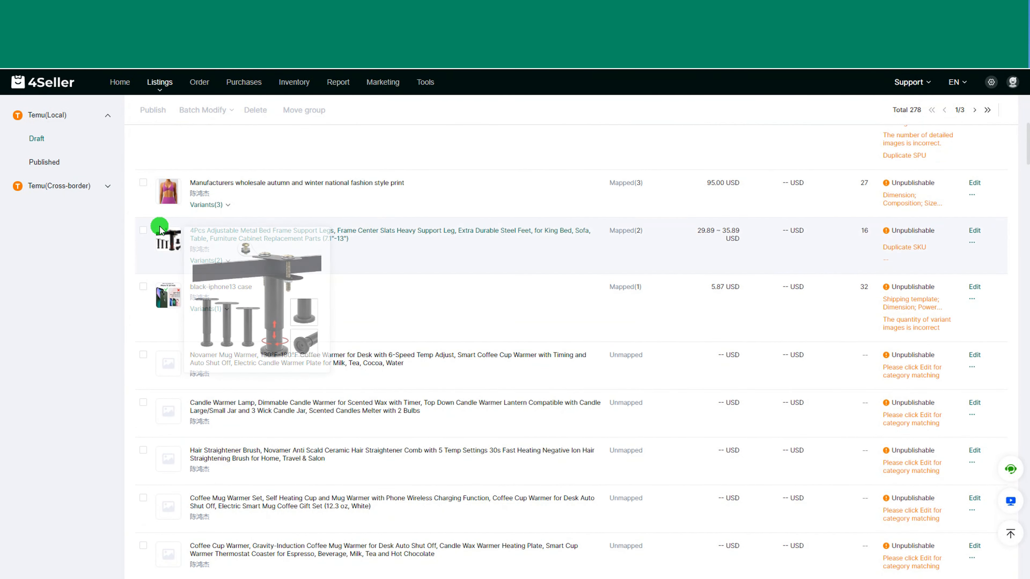
pyautogui.click(145, 183)
pyautogui.click(143, 230)
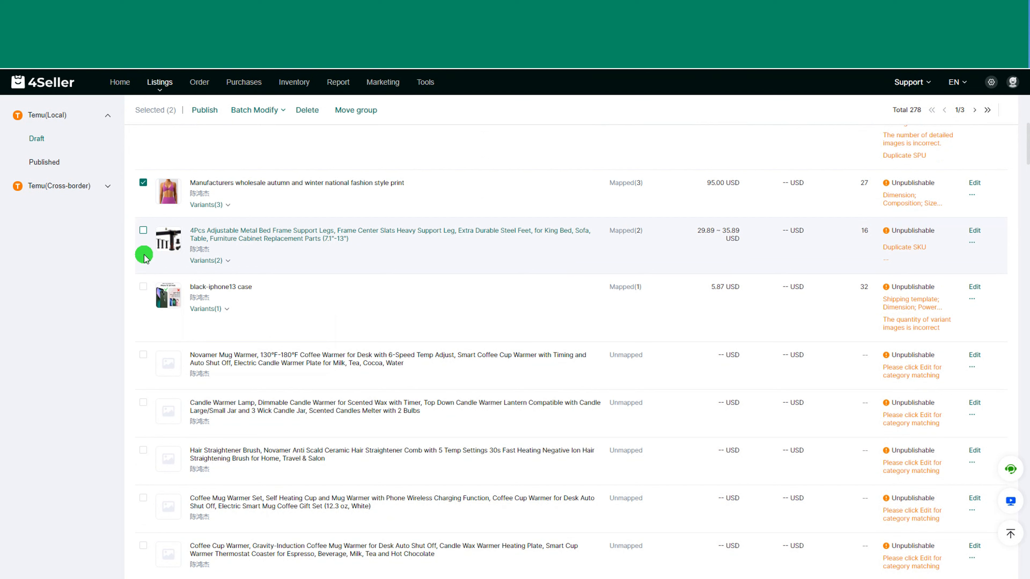
pyautogui.click(143, 287)
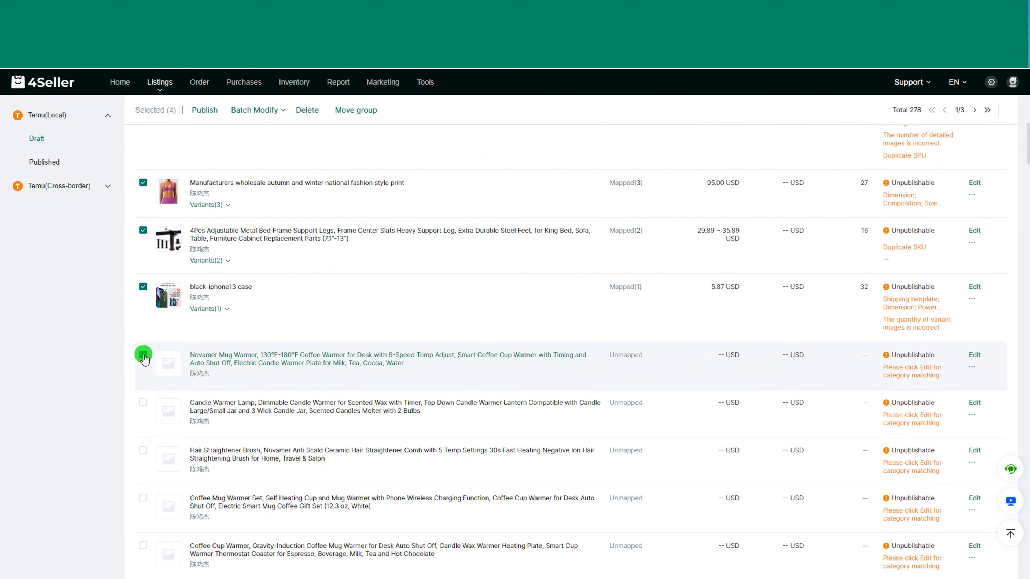
pyautogui.click(249, 116)
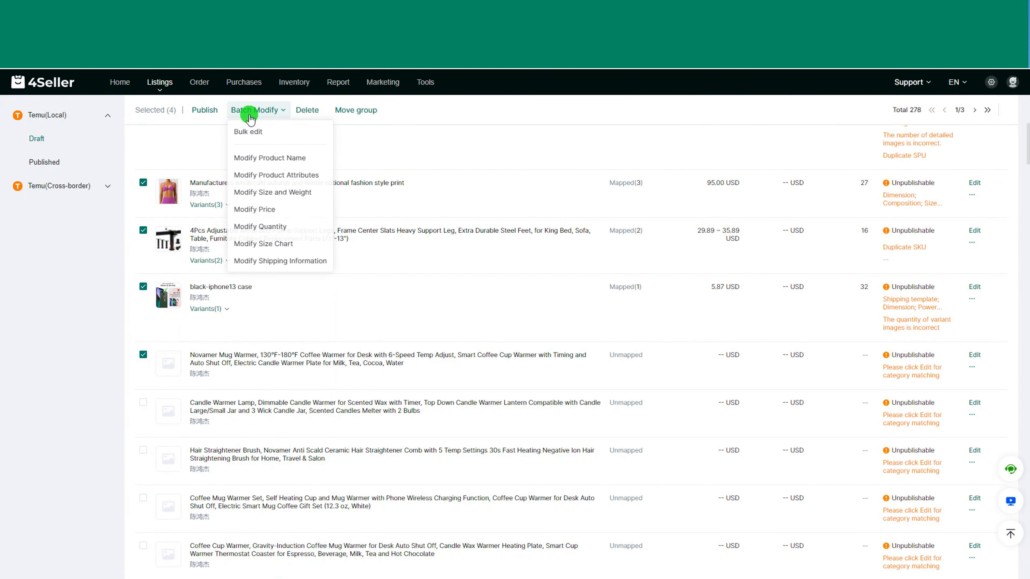
pyautogui.click(248, 131)
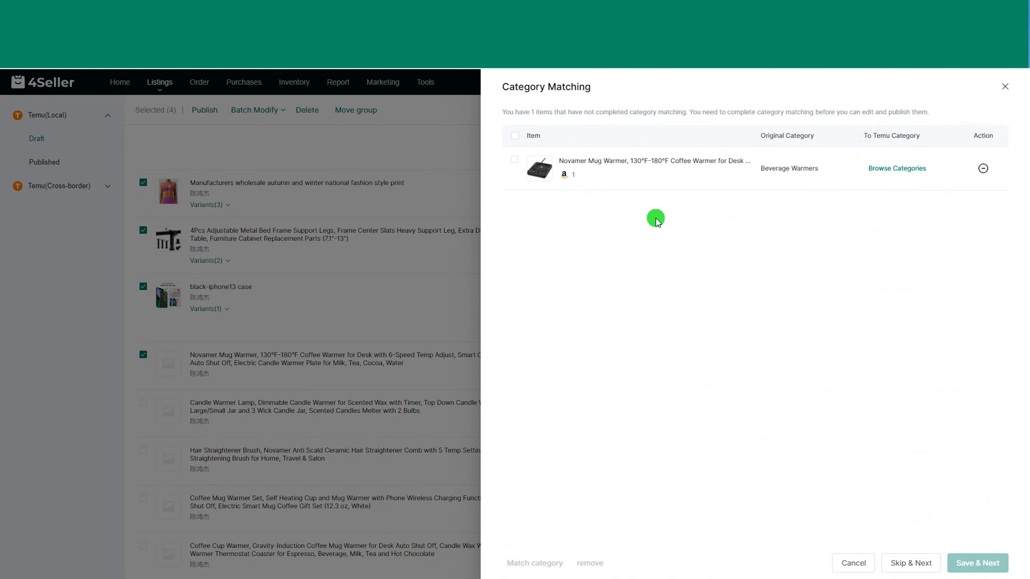
# - Match the Novamer Mug Warmer to the Temu category Appliances > Dishwashers > Built-In Dishwashers, and save to continue to the bulk editor
pyautogui.click(880, 169)
pyautogui.click(295, 255)
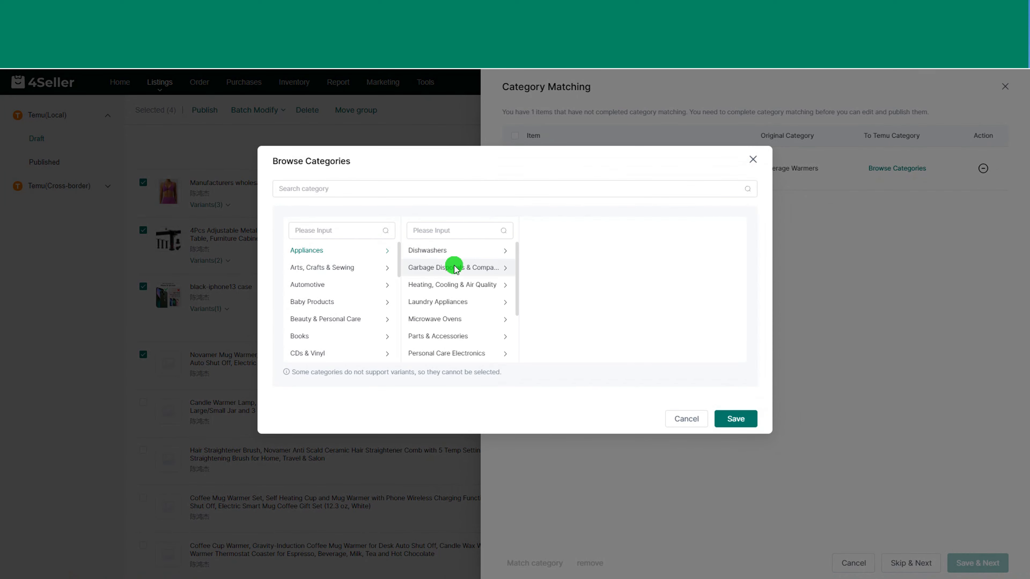
pyautogui.click(450, 252)
pyautogui.click(572, 251)
pyautogui.click(735, 418)
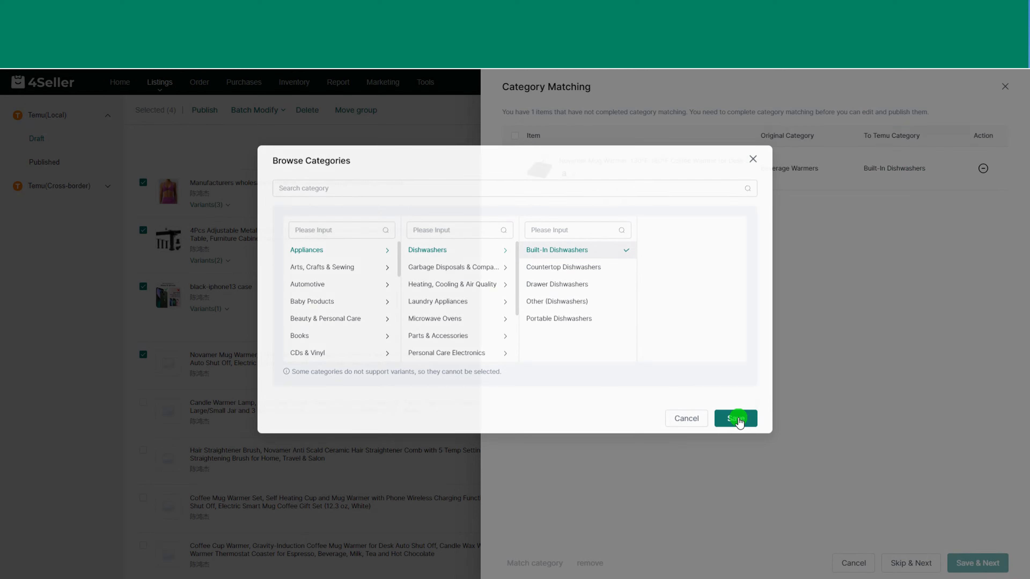
pyautogui.click(986, 562)
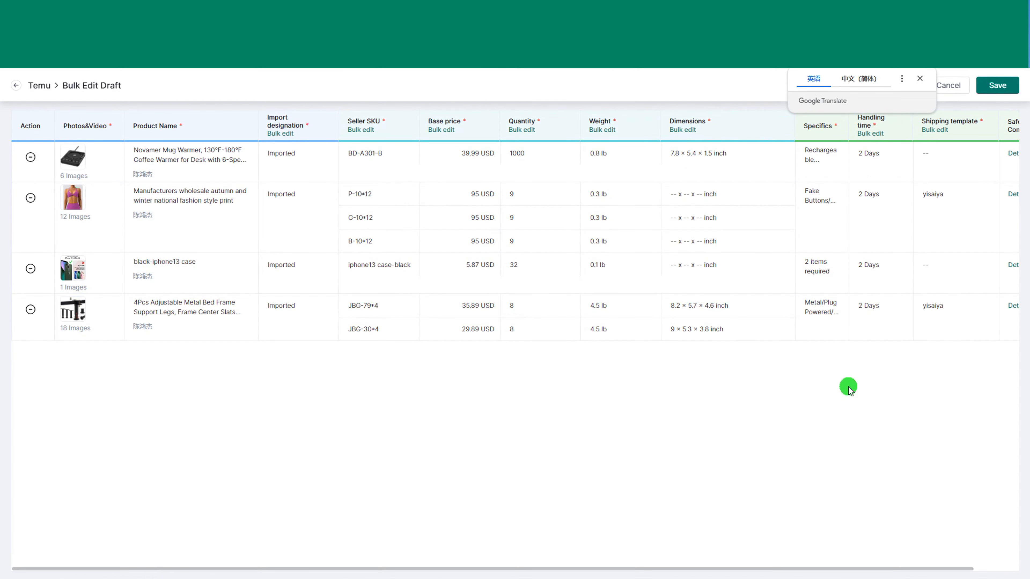
# - Dismiss the translation popup, bulk-set the shipping template of all drafts to yisaiya1, and save the bulk edit
pyautogui.click(919, 79)
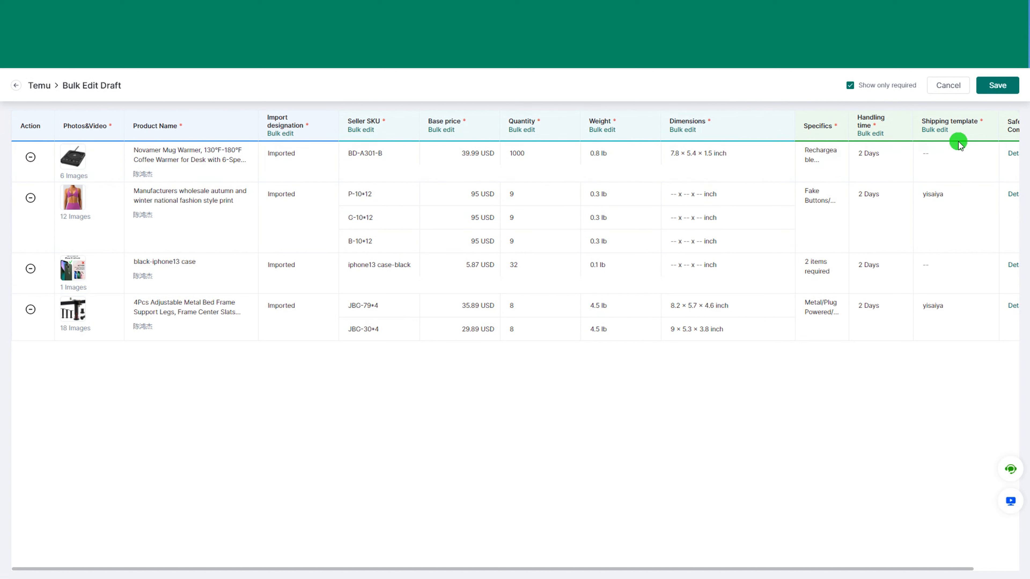
pyautogui.click(943, 131)
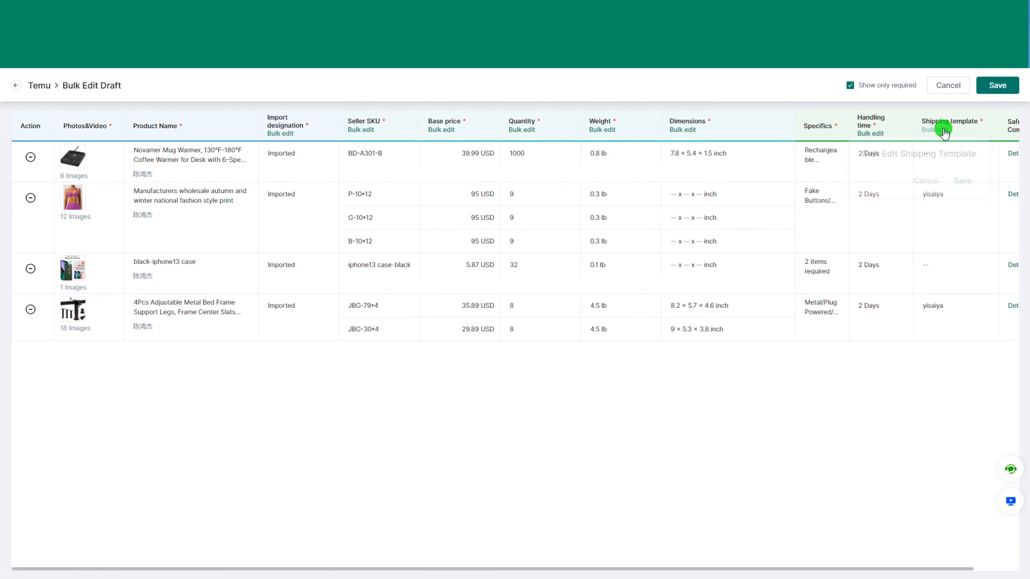
pyautogui.click(912, 187)
pyautogui.click(900, 233)
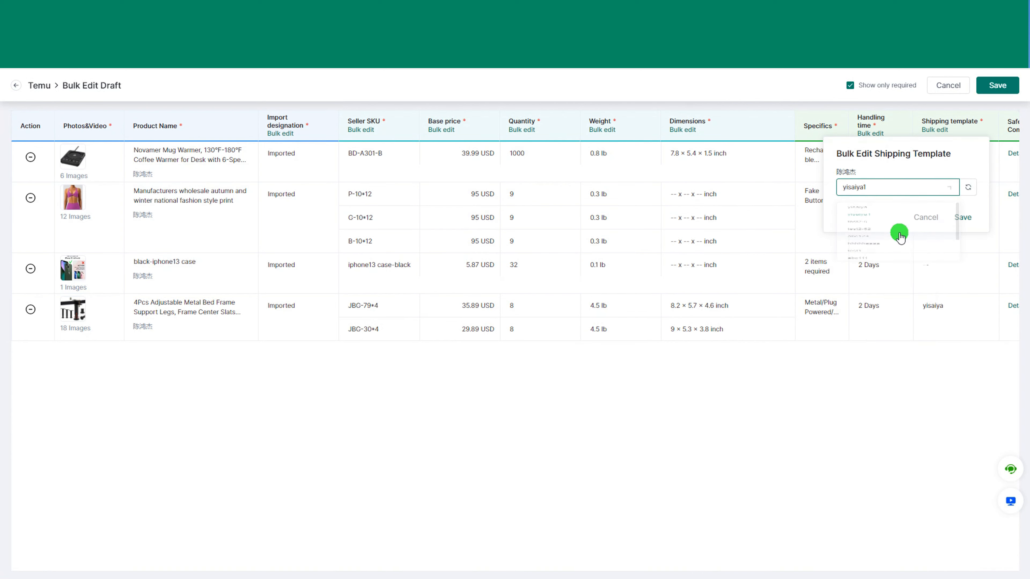
pyautogui.click(961, 218)
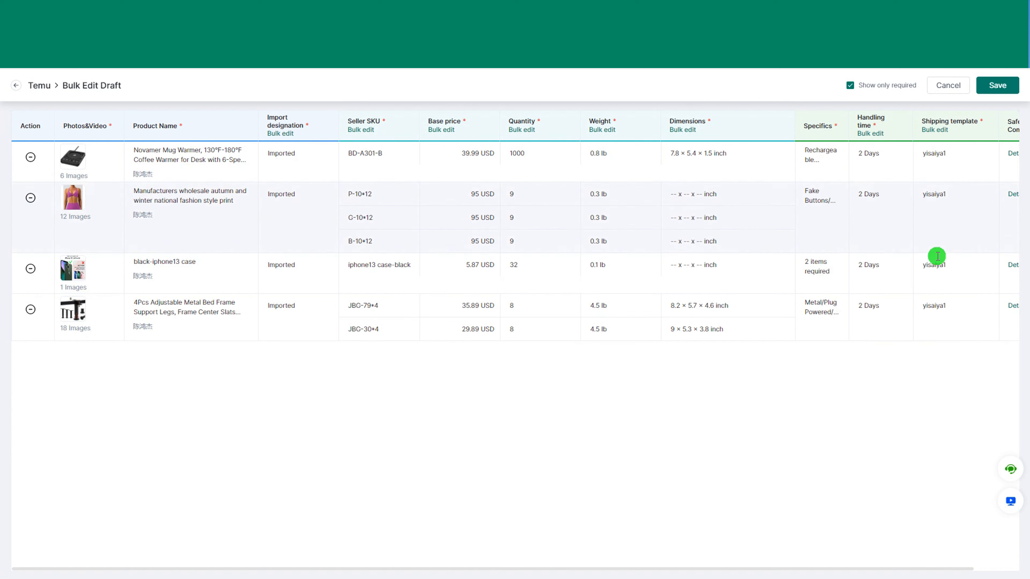
pyautogui.click(1003, 87)
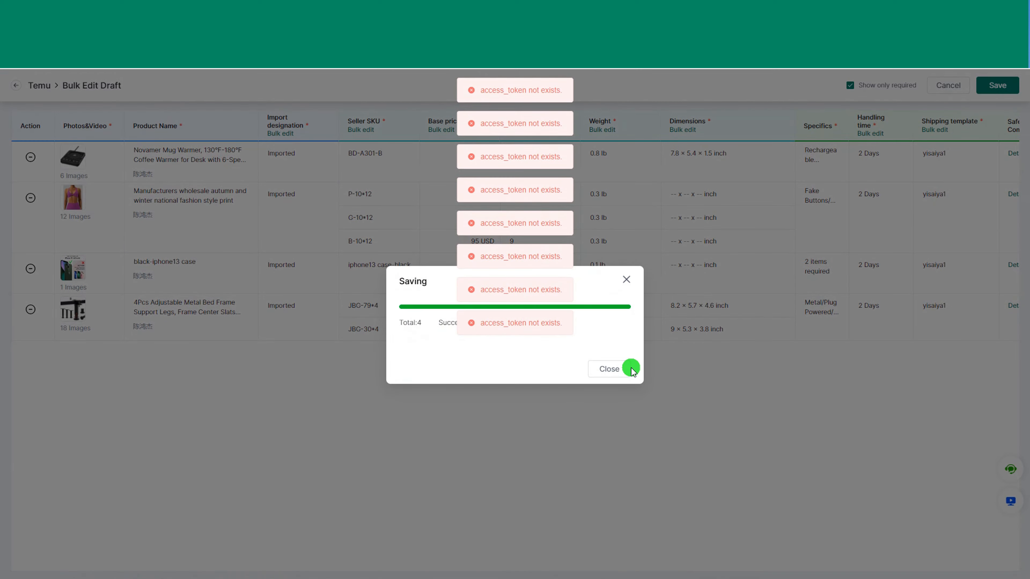
# - Close the bulk edit's saving progress and open Copy By Shop from the published Amazon listings
pyautogui.click(613, 368)
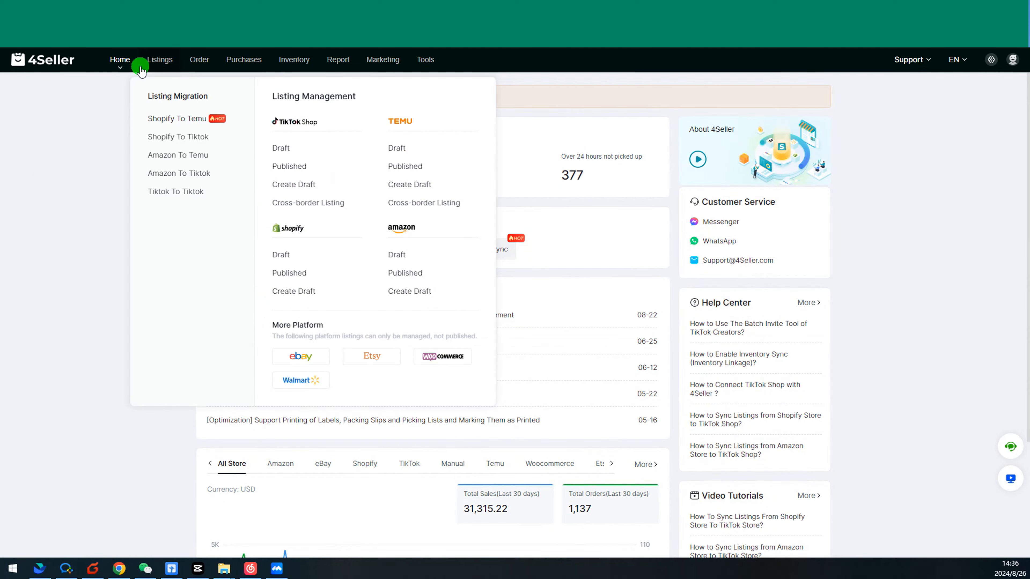
pyautogui.click(169, 153)
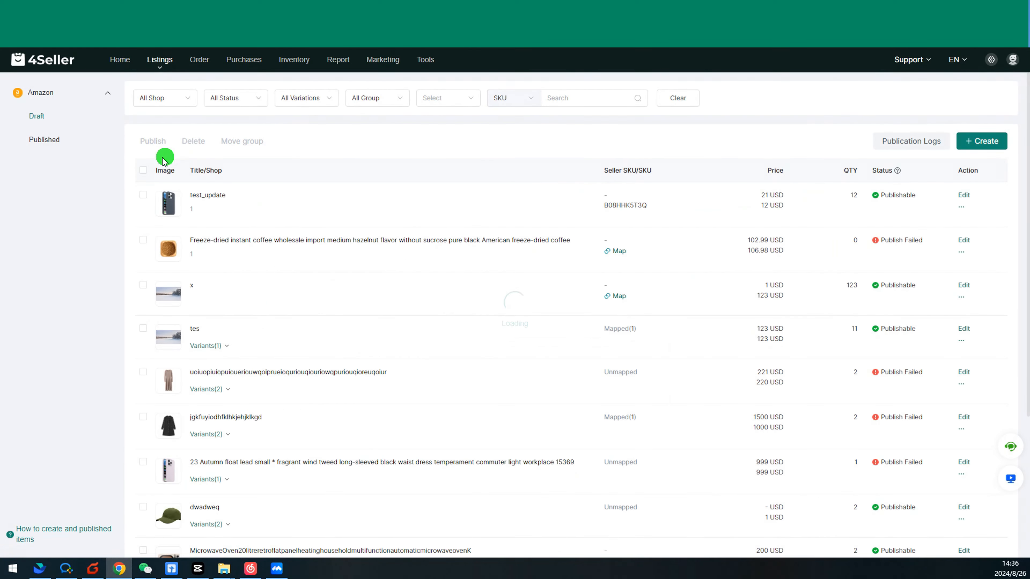
pyautogui.click(66, 141)
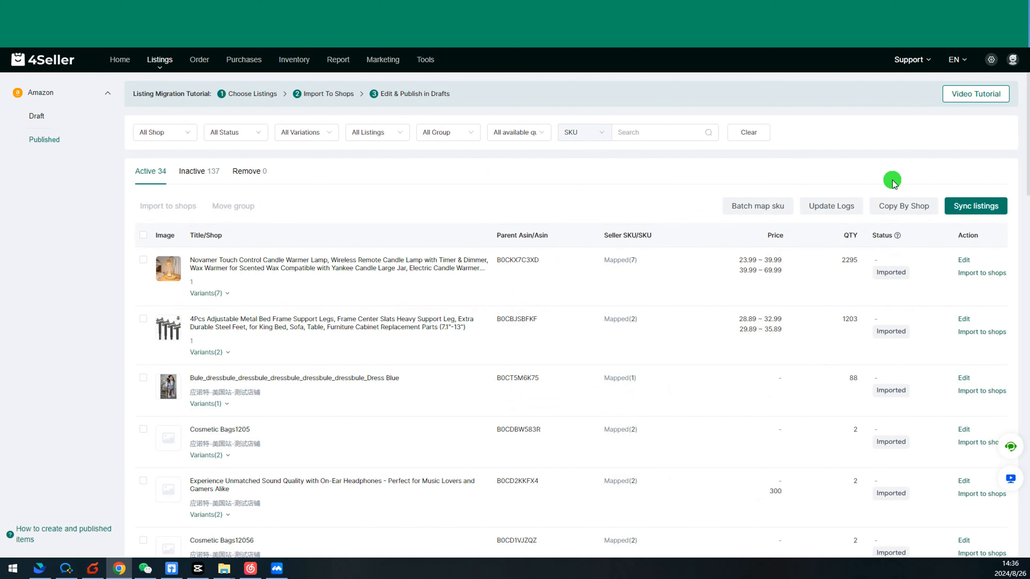
pyautogui.click(903, 207)
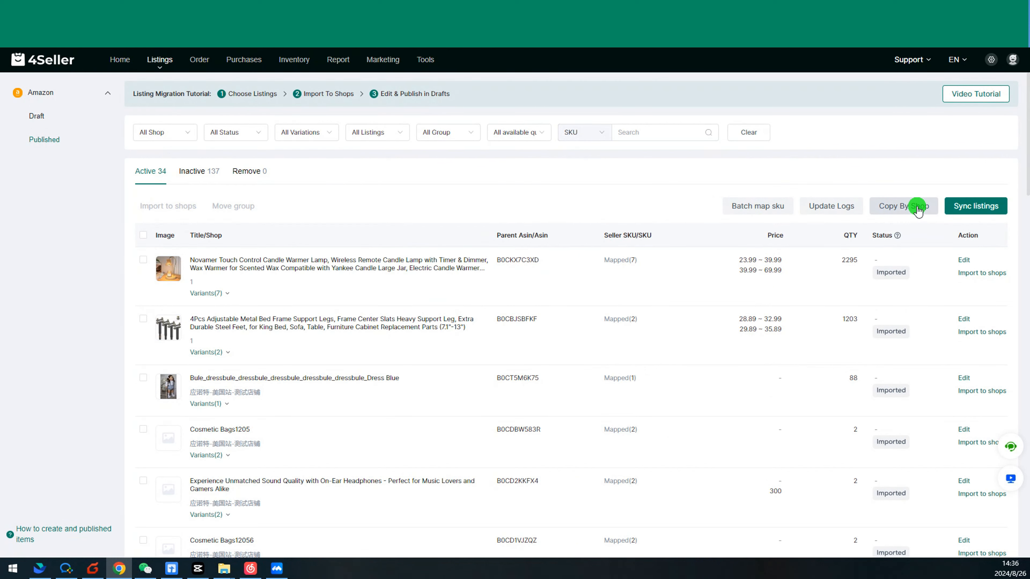
# - Set the copy source to Amazon shop 1 and include only its Active products
pyautogui.click(766, 142)
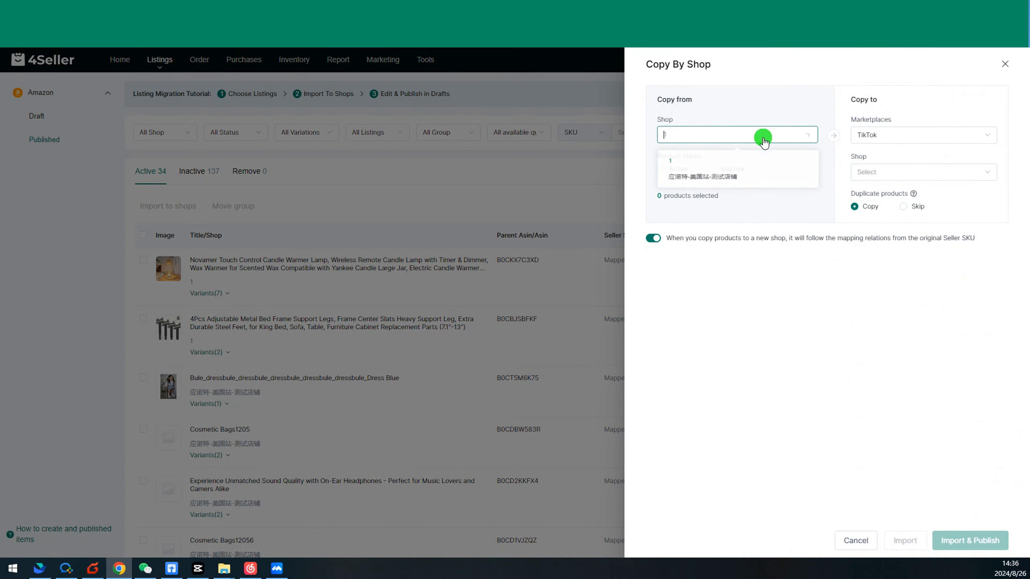
pyautogui.click(707, 167)
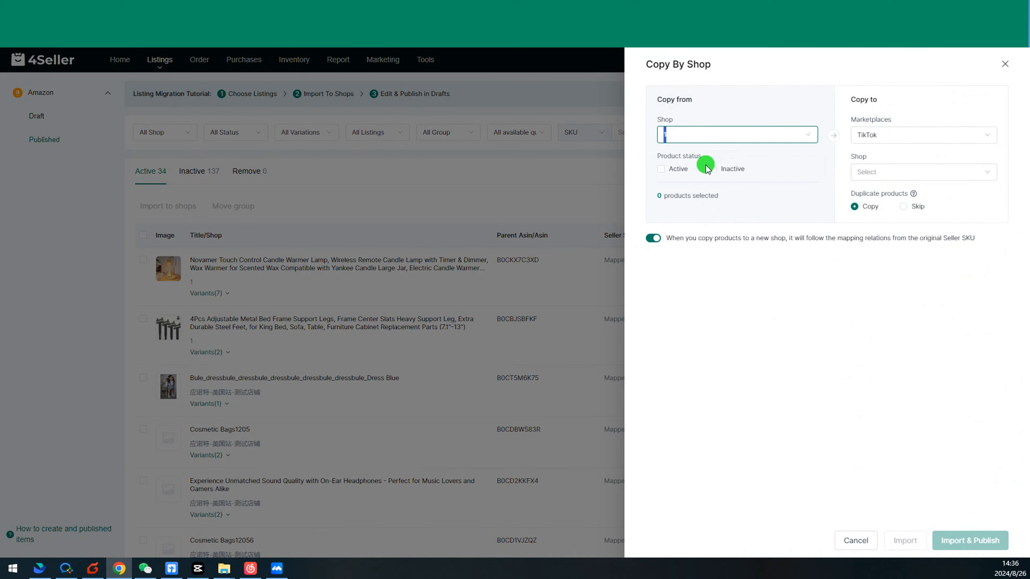
pyautogui.click(804, 158)
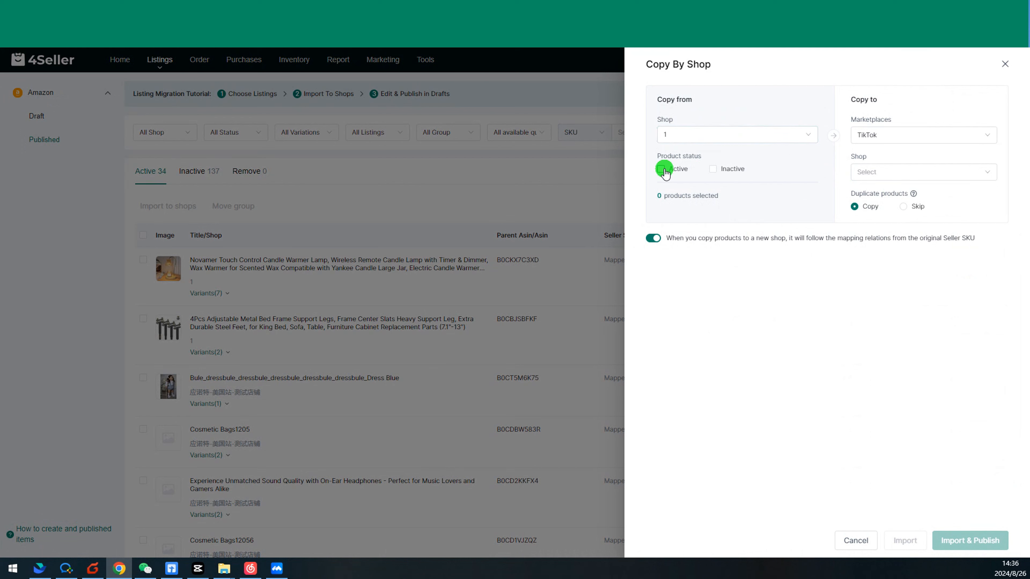
pyautogui.click(713, 169)
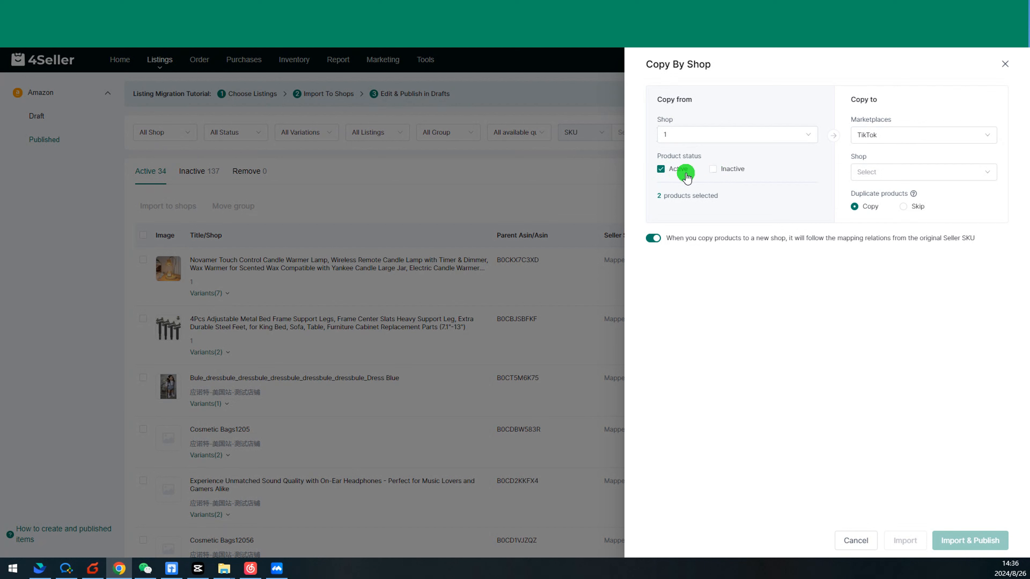
# - Set the copy destination to the Temu marketplace and select the Temu shop that receives the products
pyautogui.click(880, 135)
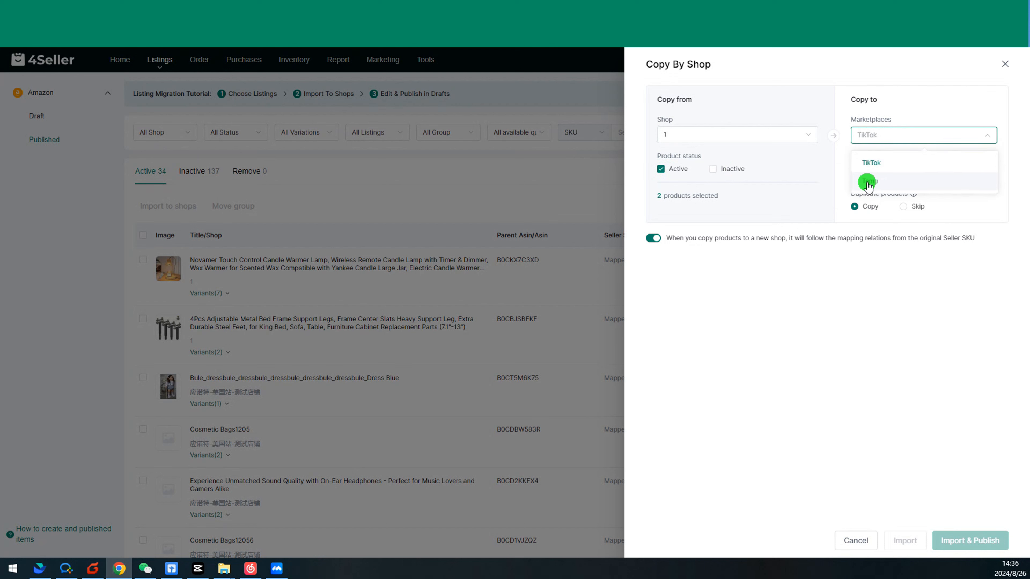
pyautogui.click(868, 183)
pyautogui.click(873, 169)
pyautogui.click(865, 211)
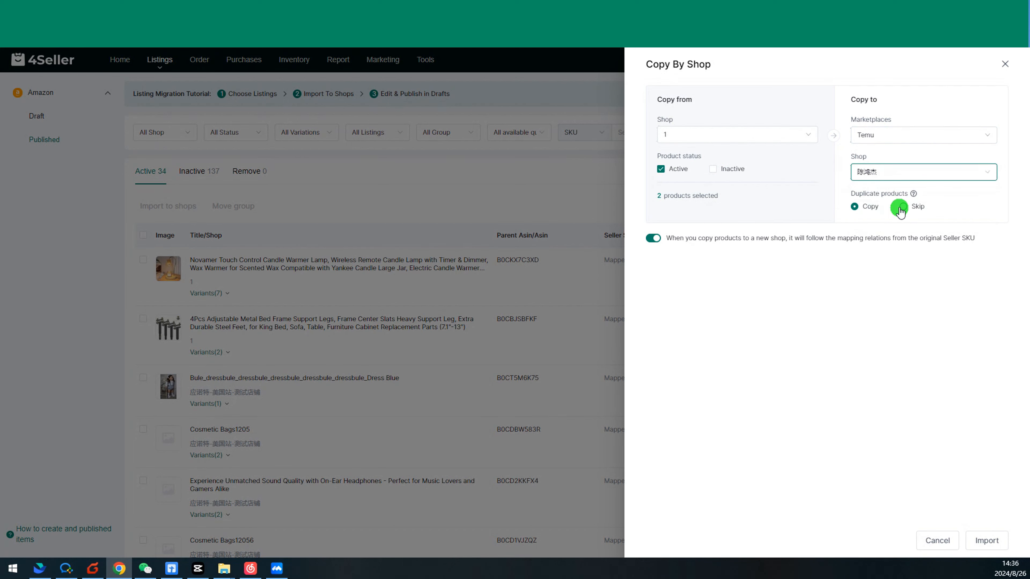
# - Keep duplicate products set to Copy, import the shop's products, and continue to the generated Temu drafts
pyautogui.click(855, 207)
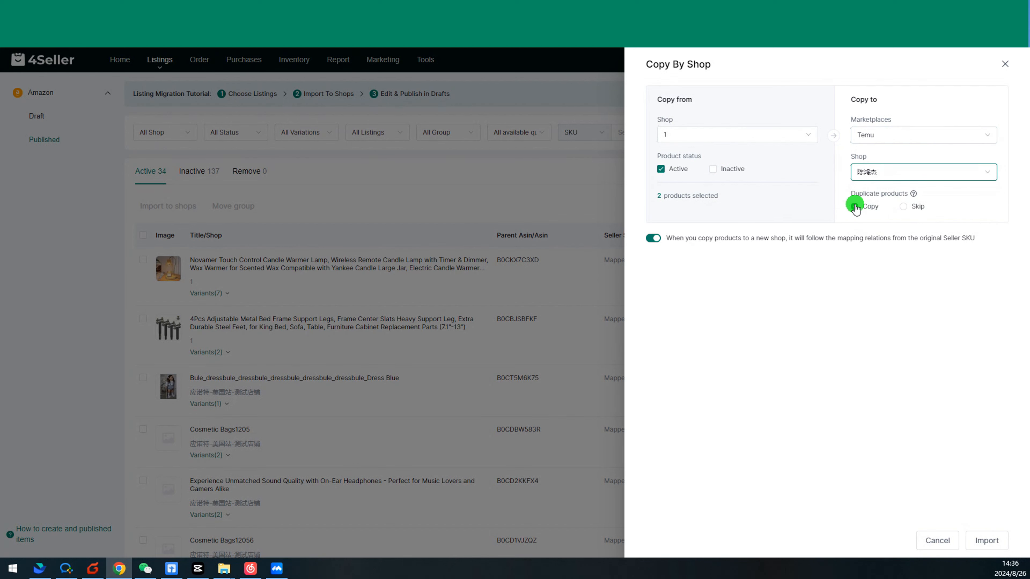
pyautogui.click(904, 207)
pyautogui.click(856, 207)
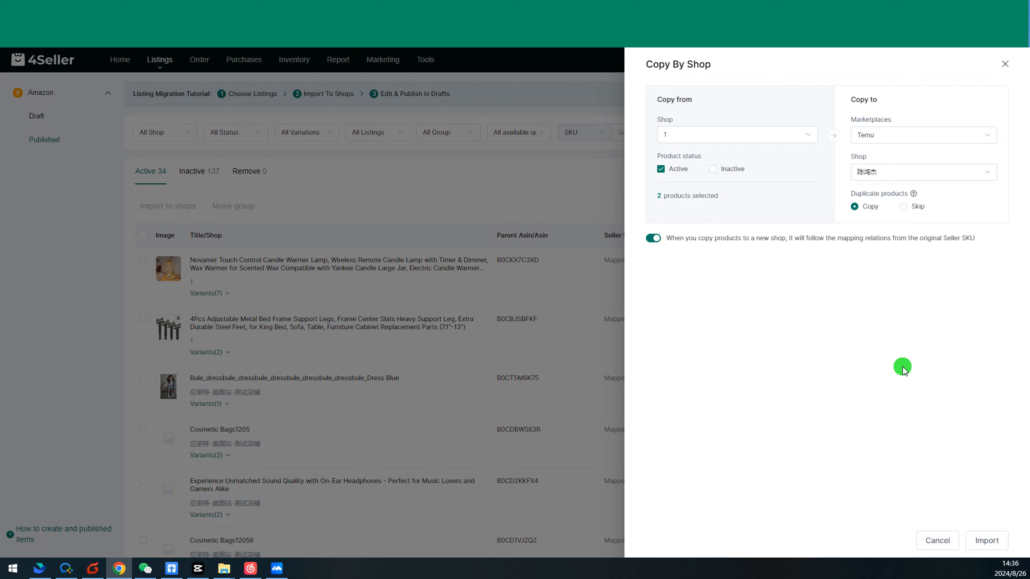
pyautogui.click(988, 542)
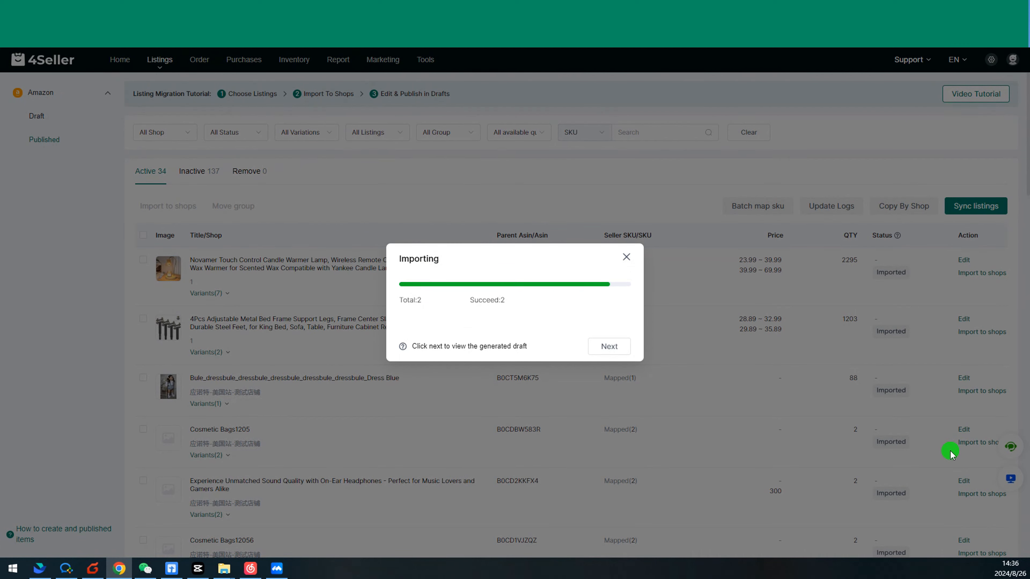
pyautogui.click(613, 347)
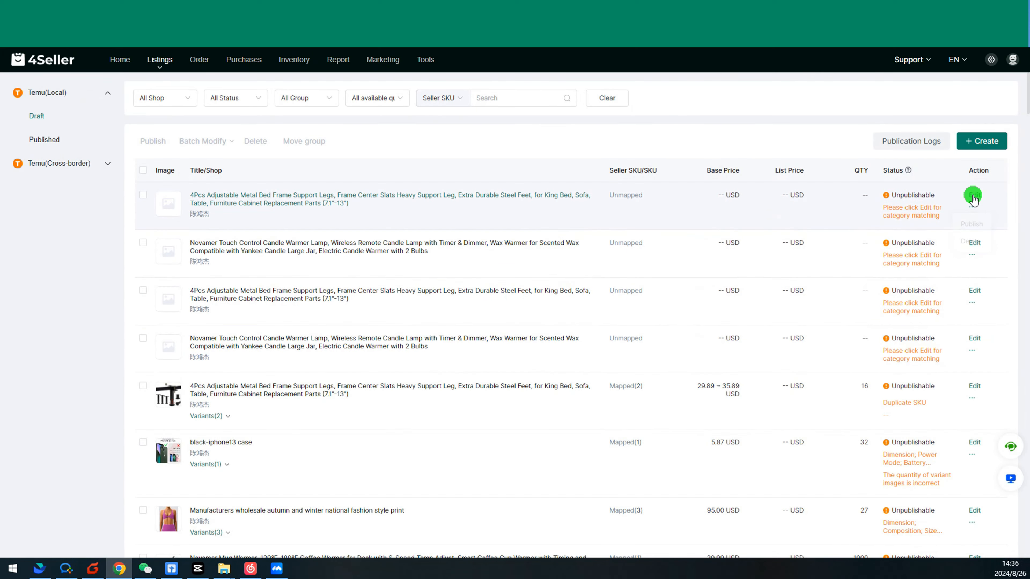
# - Open the newest 4Pcs Adjustable Metal Bed Frame Support Legs draft and delete the 500*500 image that starts the second row of detail images
pyautogui.click(973, 195)
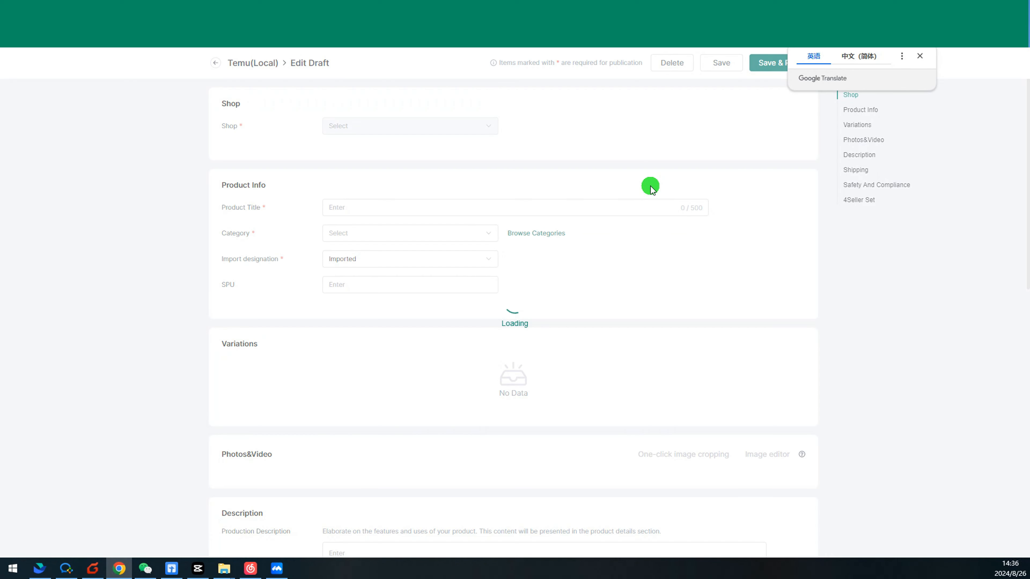
pyautogui.scroll(-3, 560, 303)
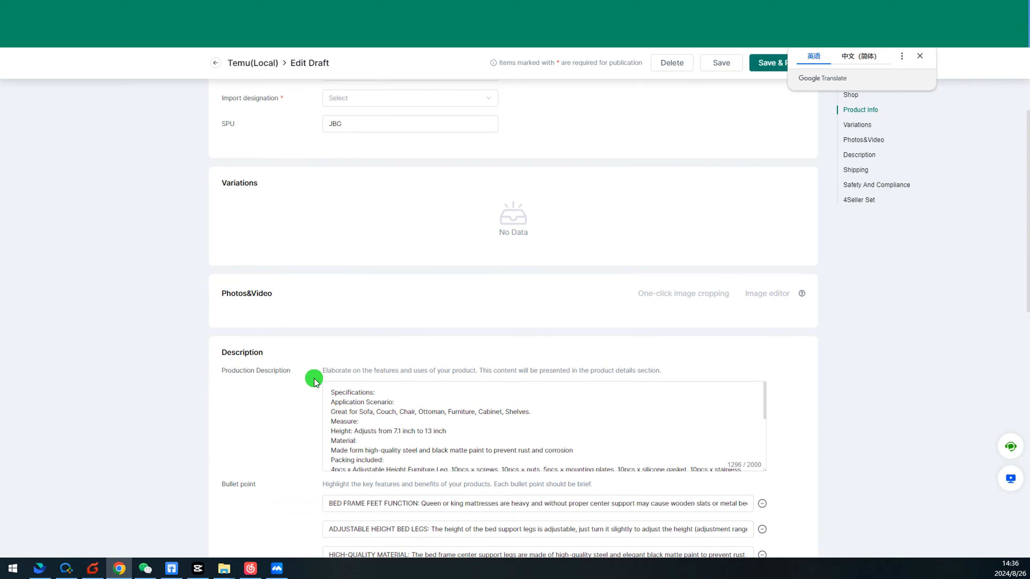
pyautogui.scroll(-7, 315, 389)
pyautogui.scroll(-2, 316, 392)
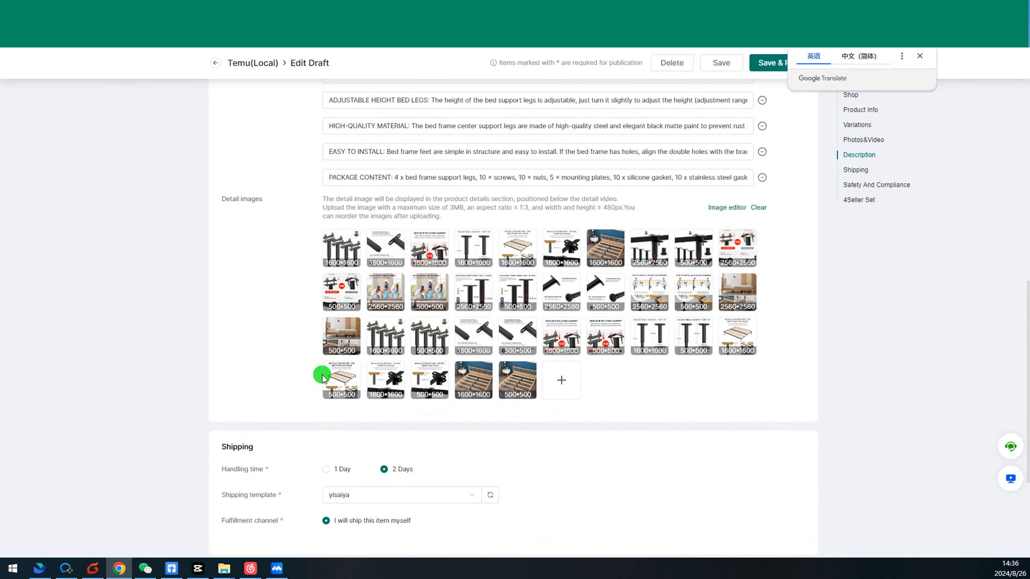
pyautogui.click(379, 252)
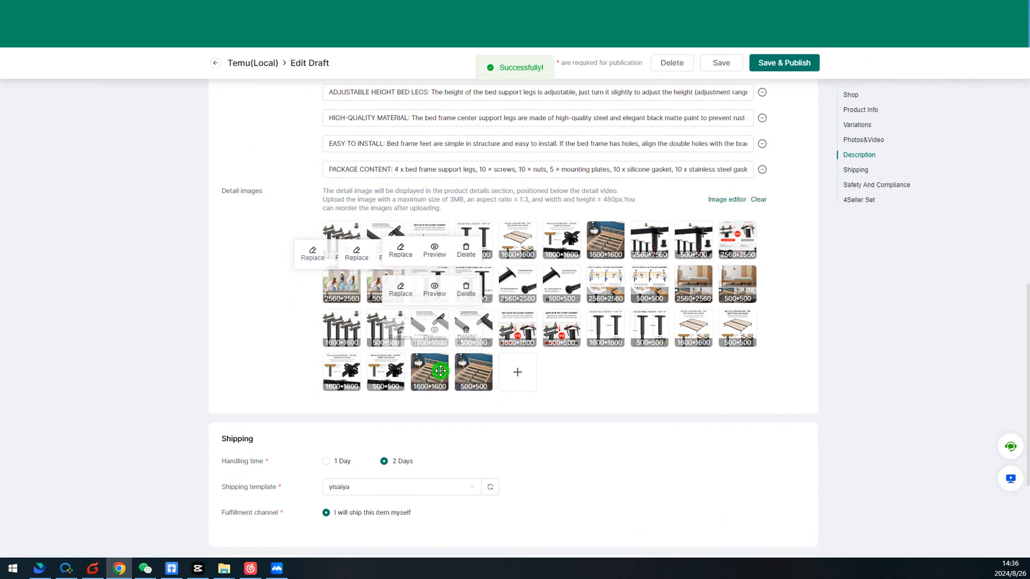
pyautogui.scroll(-4, 406, 406)
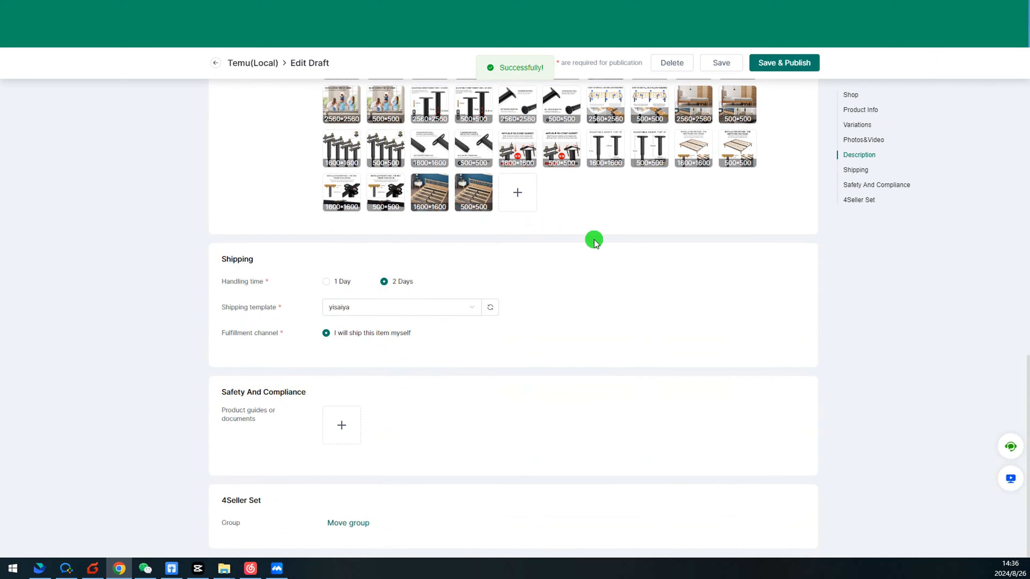